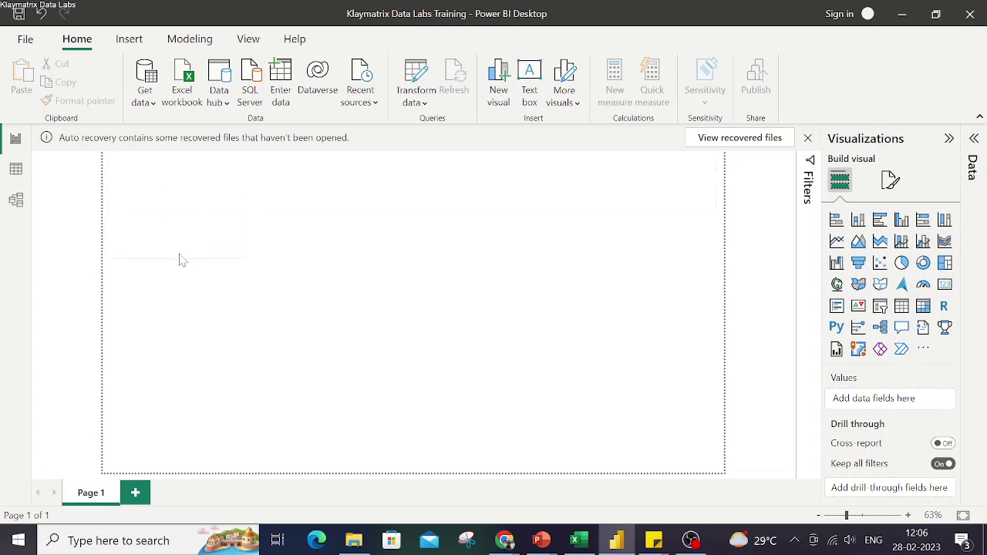
Choose More... from the Get data dropdown to list every available data connector.
{"action": "left_click", "coordinate": [152, 107]}
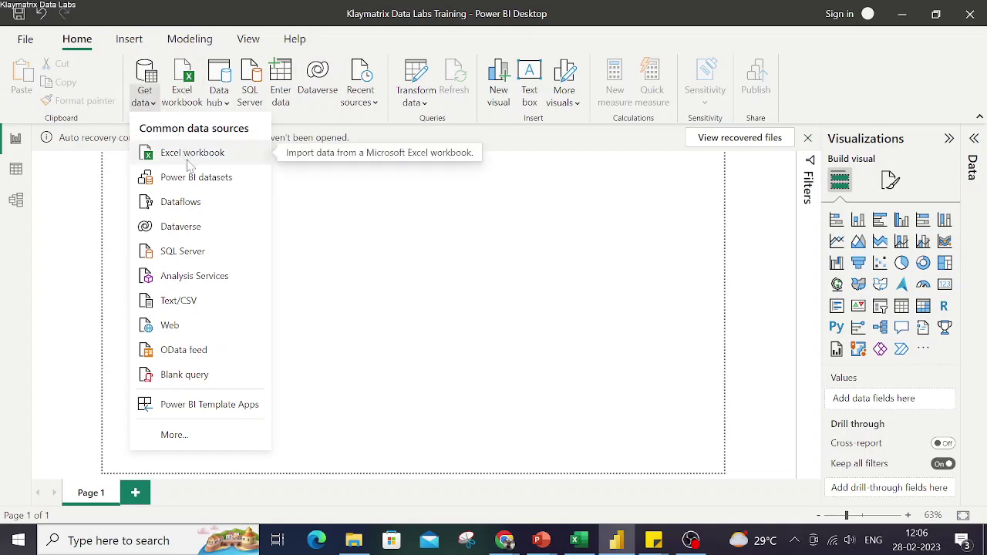
{"action": "left_click", "coordinate": [174, 436]}
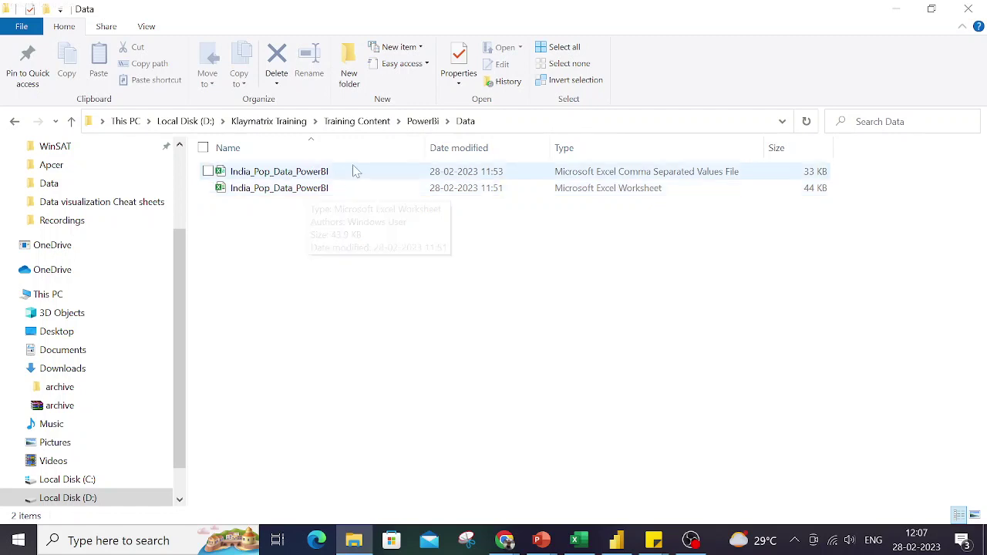
{"action": "double_click", "coordinate": [650, 171]}
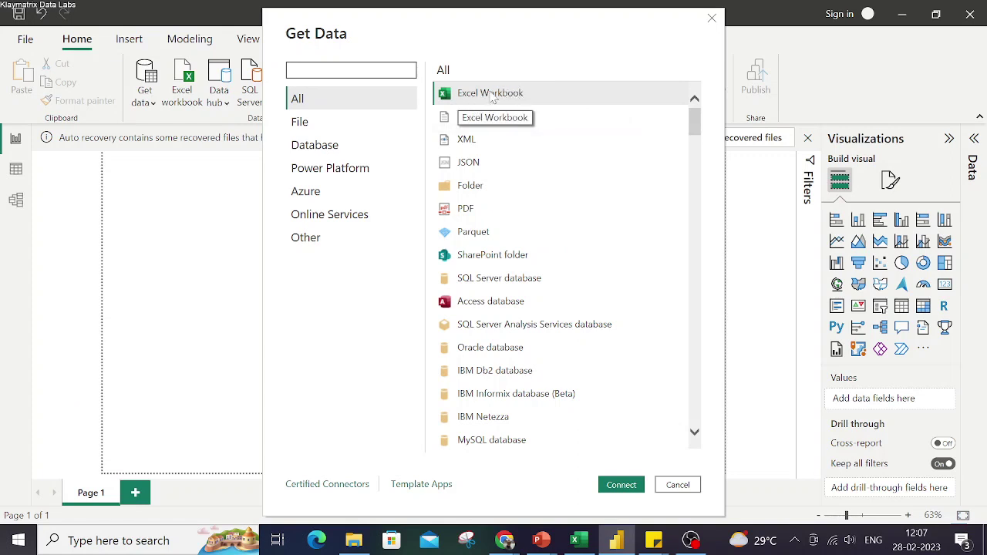
Connect with the Excel Workbook source and open India_Pop_Data_PowerBI from the Data folder.
{"action": "left_click", "coordinate": [528, 94]}
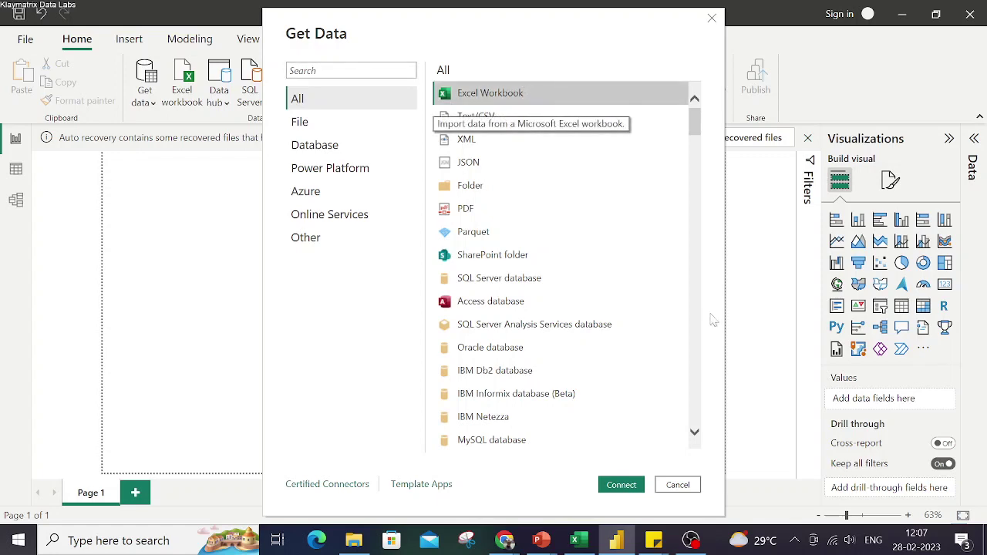
{"action": "left_click", "coordinate": [622, 486]}
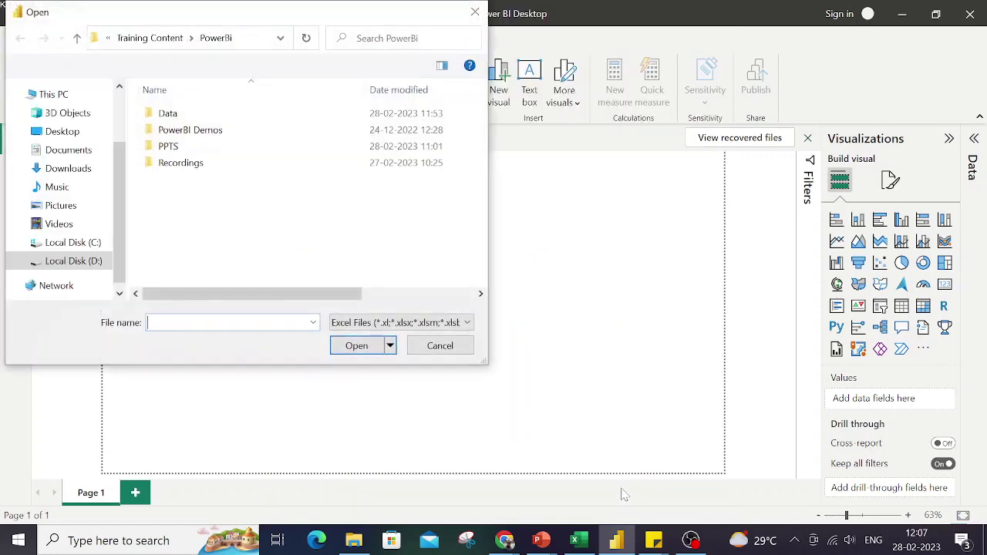
{"action": "double_click", "coordinate": [183, 114]}
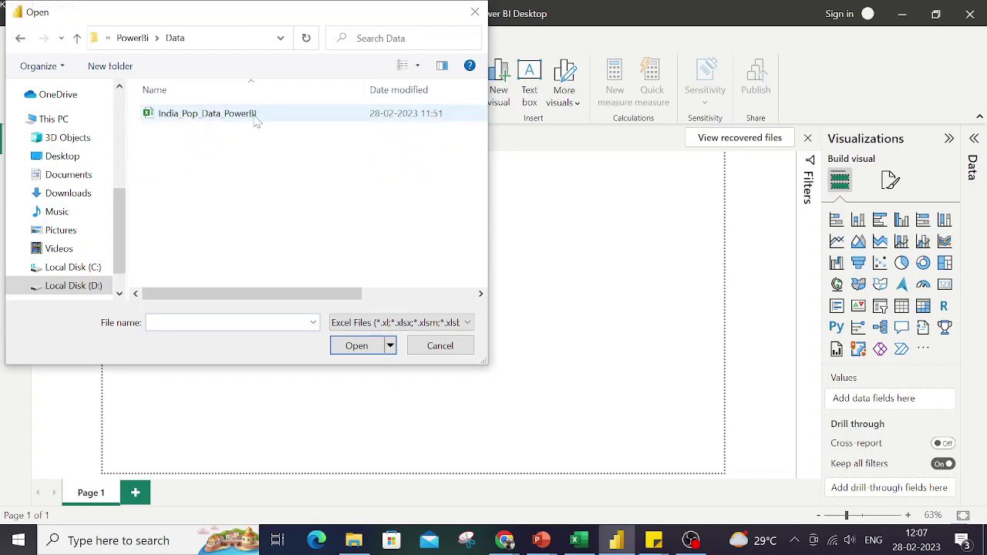
{"action": "double_click", "coordinate": [233, 119]}
{"action": "left_click", "coordinate": [235, 122]}
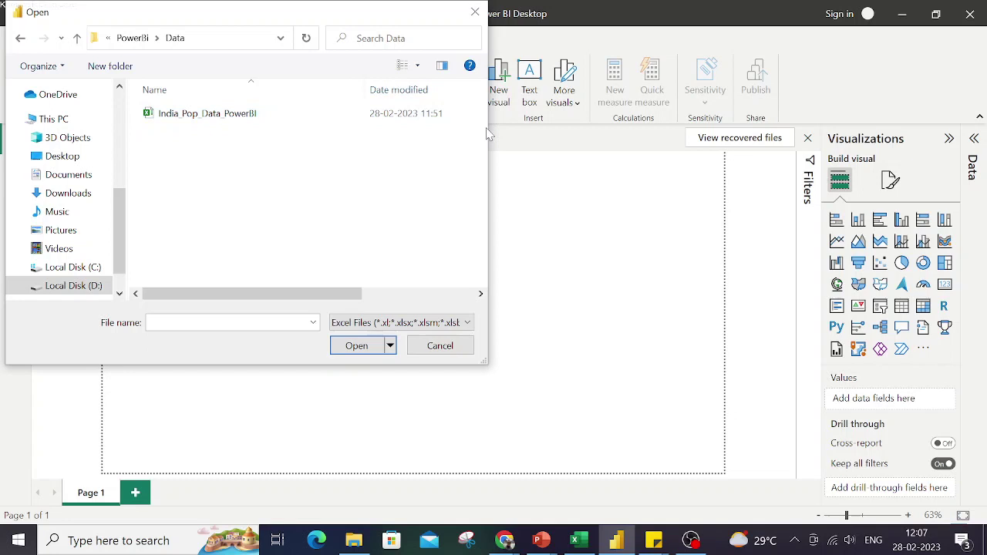
{"action": "left_click_drag", "start_coordinate": [486, 134], "coordinate": [749, 219]}
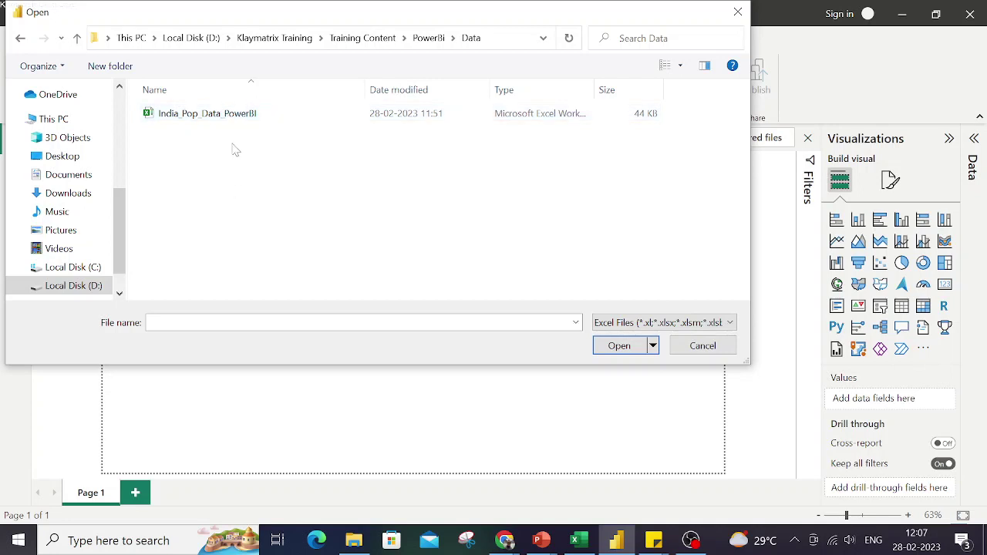
{"action": "left_click", "coordinate": [194, 116]}
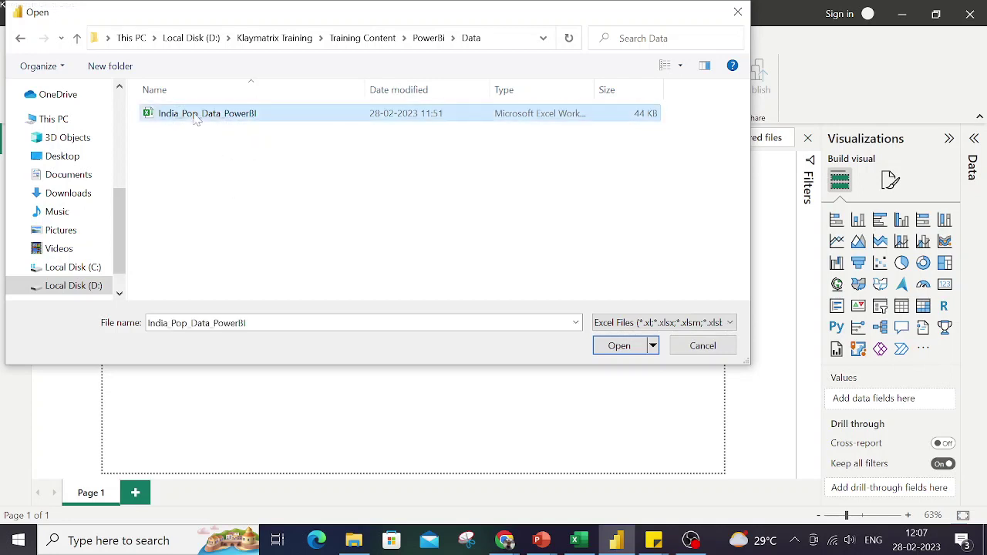
{"action": "left_click", "coordinate": [611, 349]}
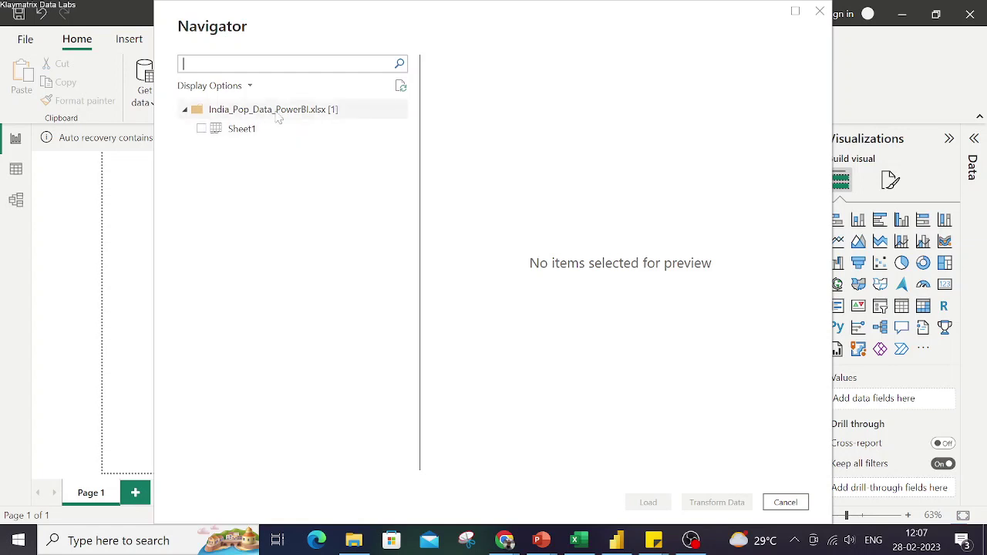
Tick Sheet1 to preview its District, State, Regions and Population columns, then load it.
{"action": "left_click", "coordinate": [242, 130]}
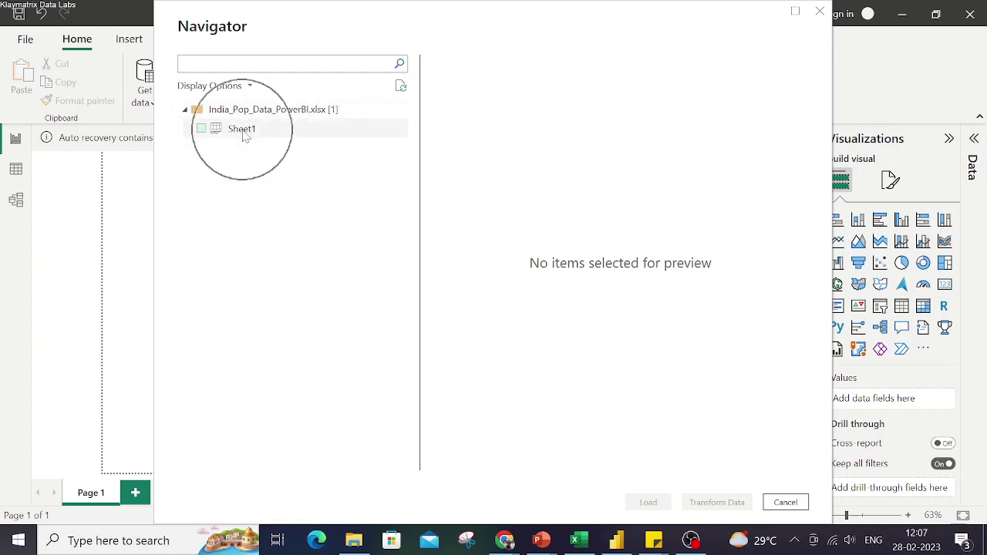
{"action": "left_click", "coordinate": [202, 130]}
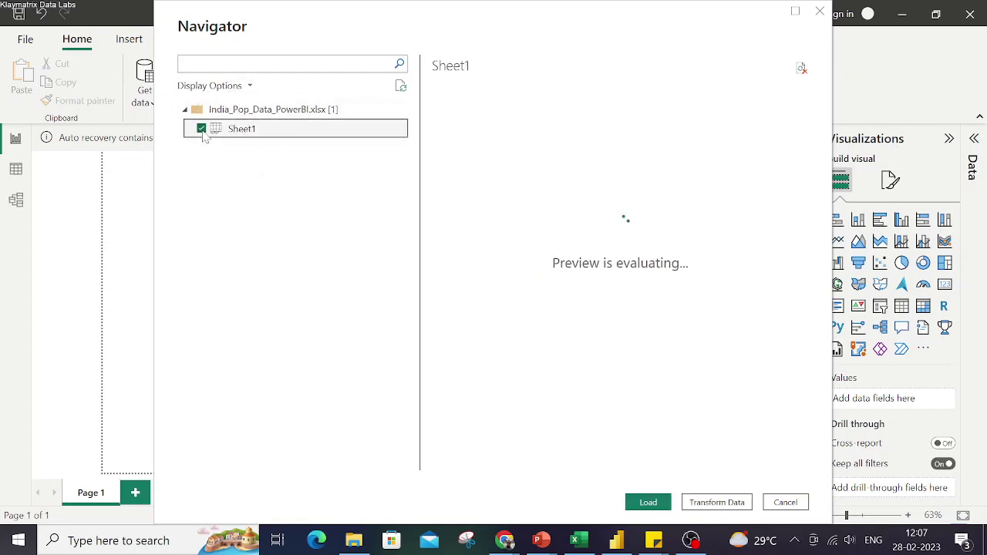
{"action": "left_click", "coordinate": [236, 132]}
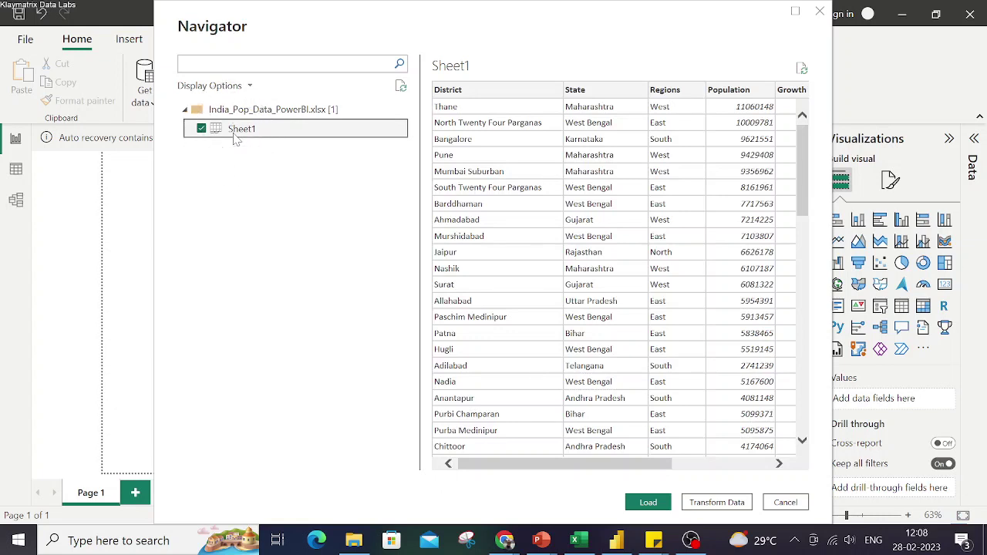
{"action": "left_click", "coordinate": [263, 134]}
{"action": "left_click", "coordinate": [263, 134]}
{"action": "key", "text": "Escape"}
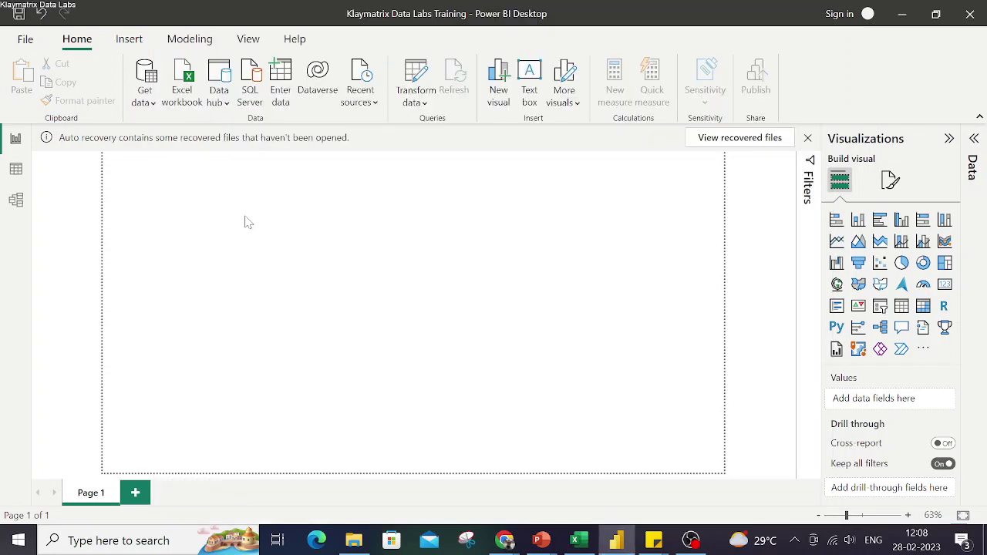
Import the India_Pop_Data_PowerBI CSV through the Text/CSV connector and load it.
{"action": "left_click", "coordinate": [147, 103]}
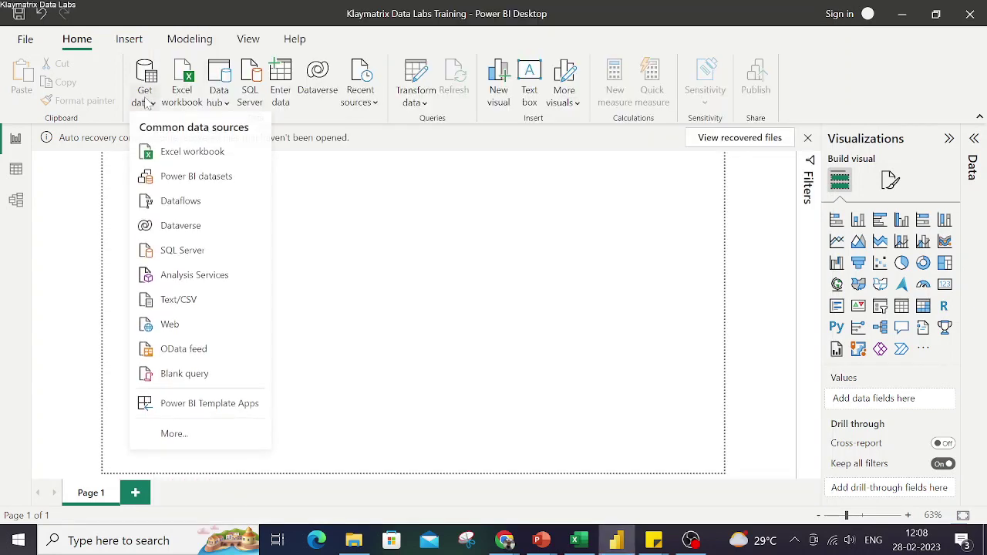
{"action": "left_click", "coordinate": [179, 300]}
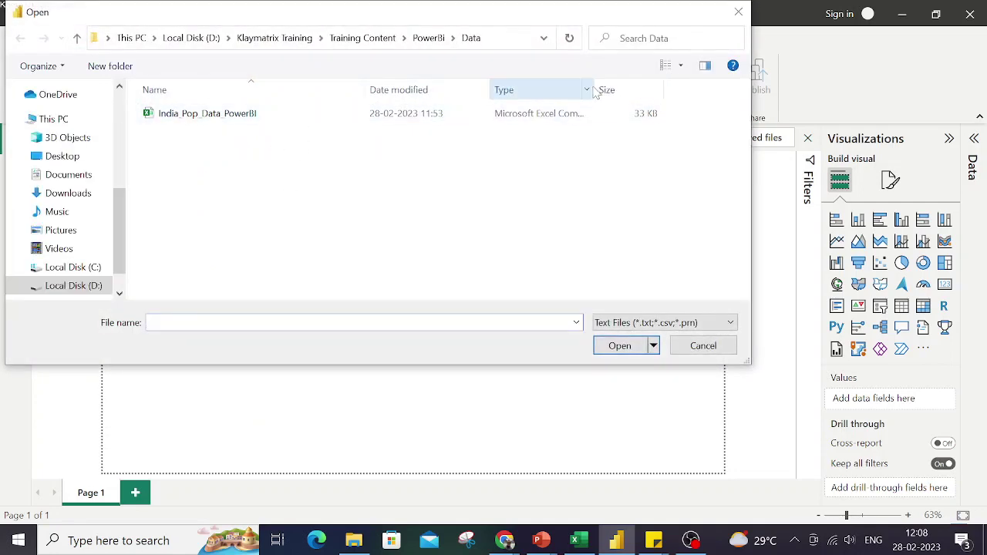
{"action": "left_click_drag", "start_coordinate": [596, 87], "coordinate": [663, 84]}
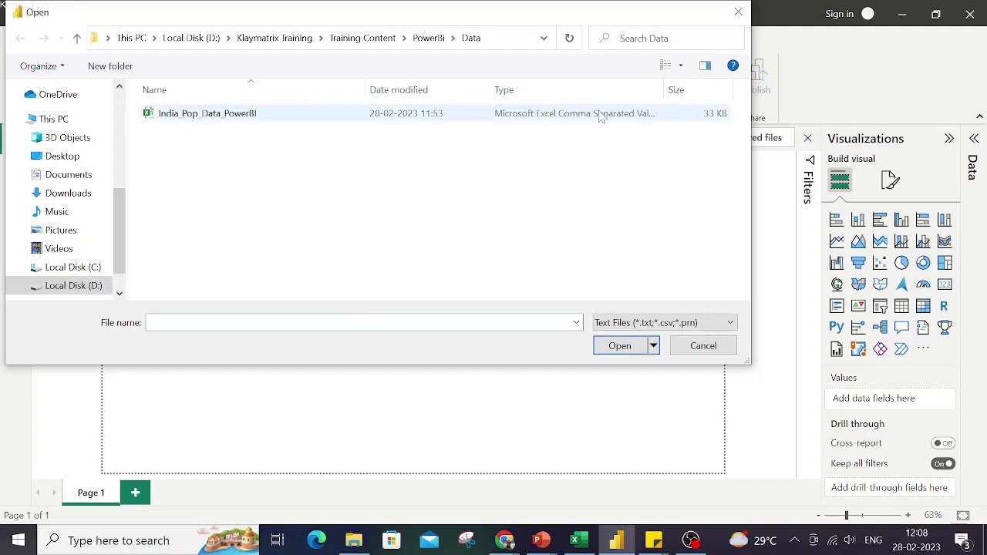
{"action": "double_click", "coordinate": [204, 112]}
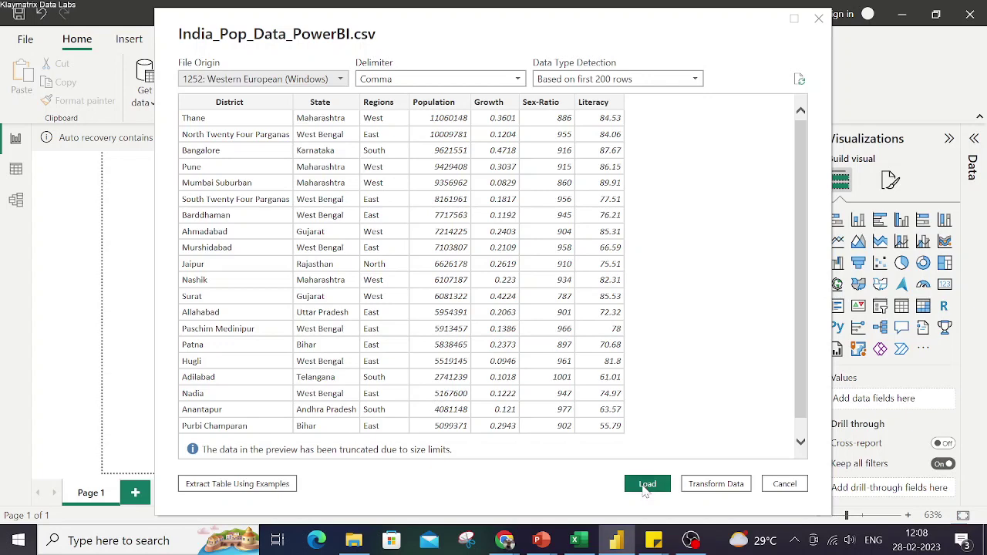
{"action": "left_click", "coordinate": [646, 484]}
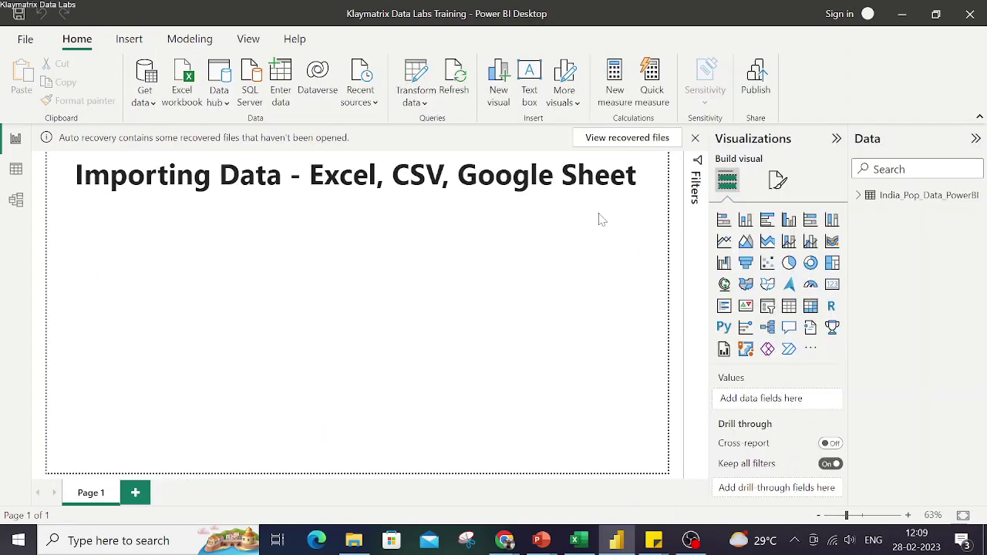
Inspect the loaded table in Data and Model views, then return to Report view.
{"action": "left_click", "coordinate": [15, 171]}
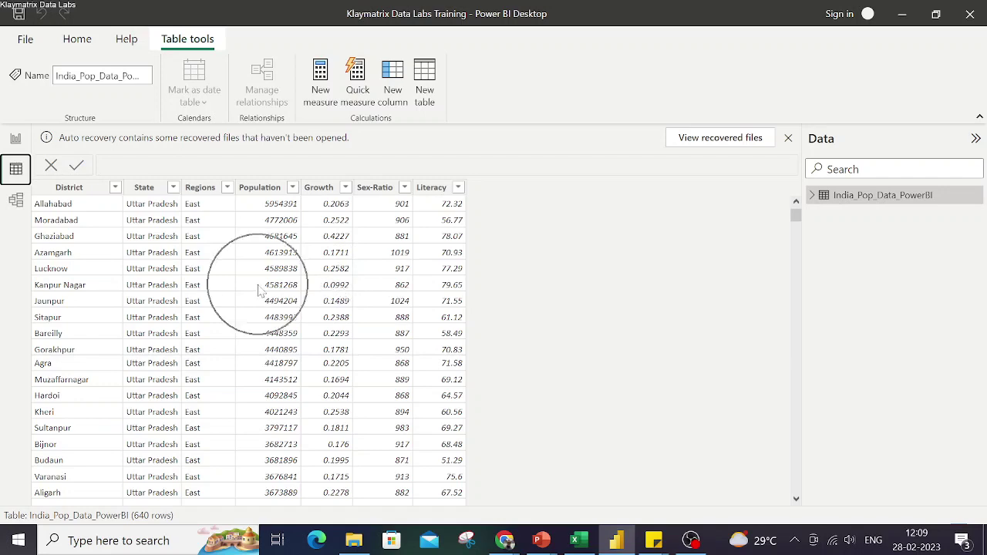
{"action": "left_click", "coordinate": [15, 202]}
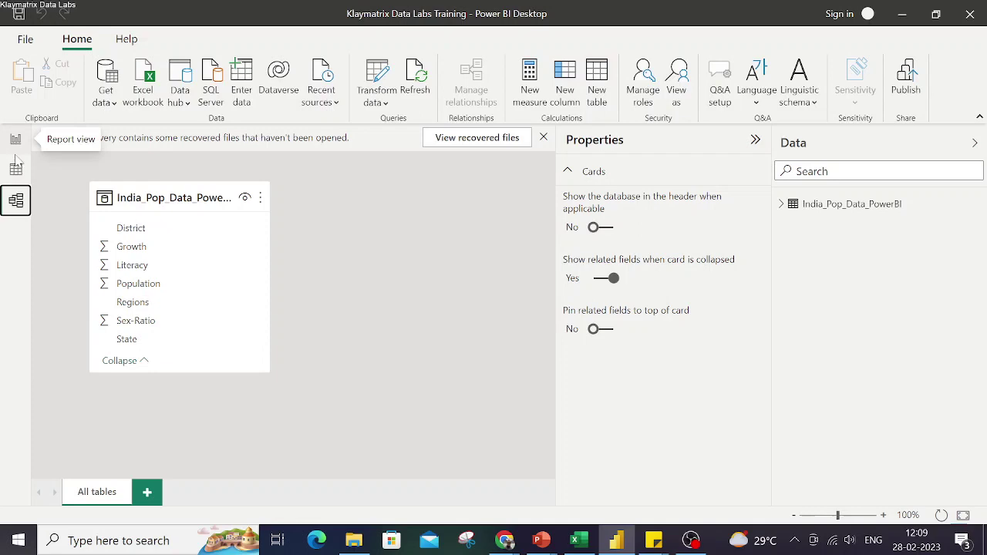
{"action": "left_click", "coordinate": [17, 170]}
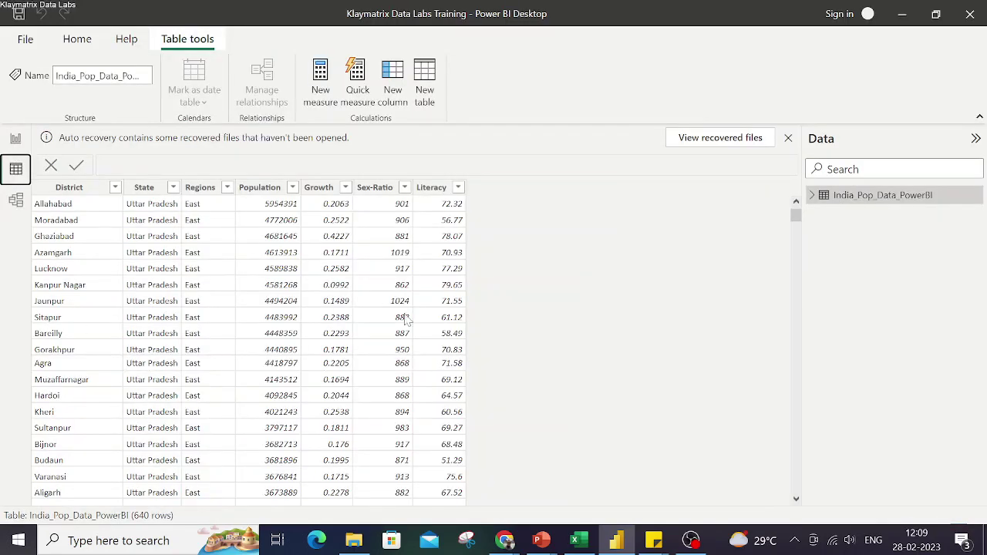
{"action": "left_click", "coordinate": [13, 142]}
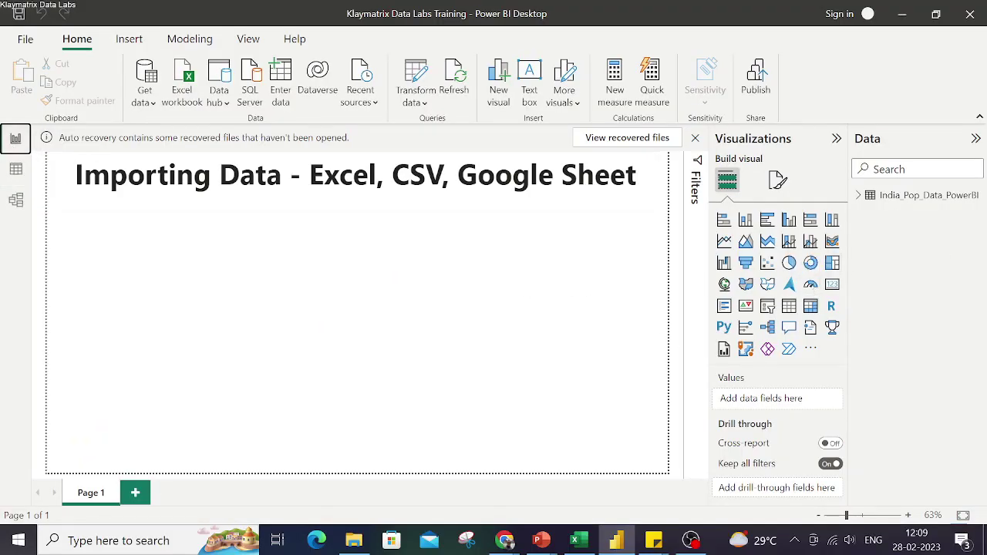
Expand India_Pop_Data_PowerBI in the Data pane to show its seven fields.
{"action": "left_click", "coordinate": [868, 139]}
{"action": "left_click", "coordinate": [876, 149]}
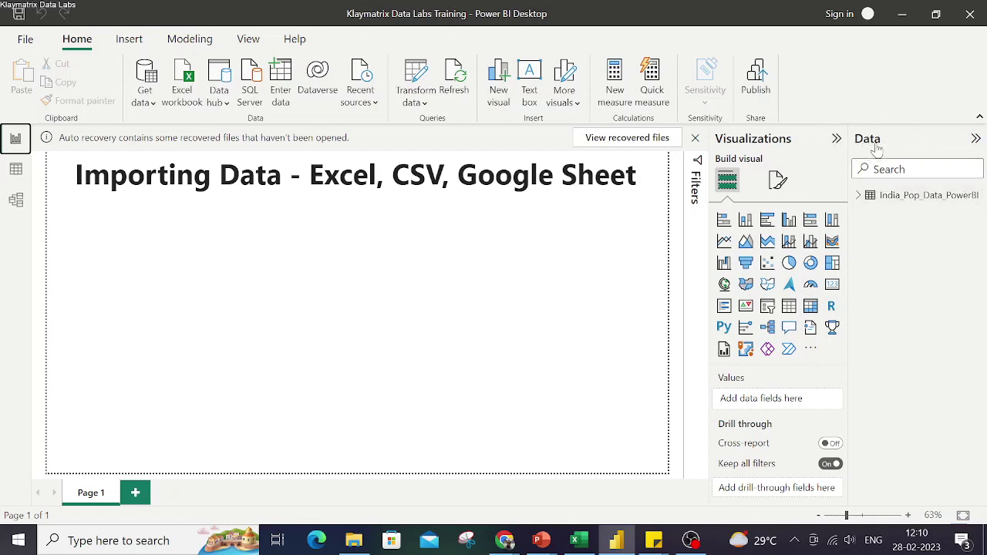
{"action": "left_click", "coordinate": [858, 196]}
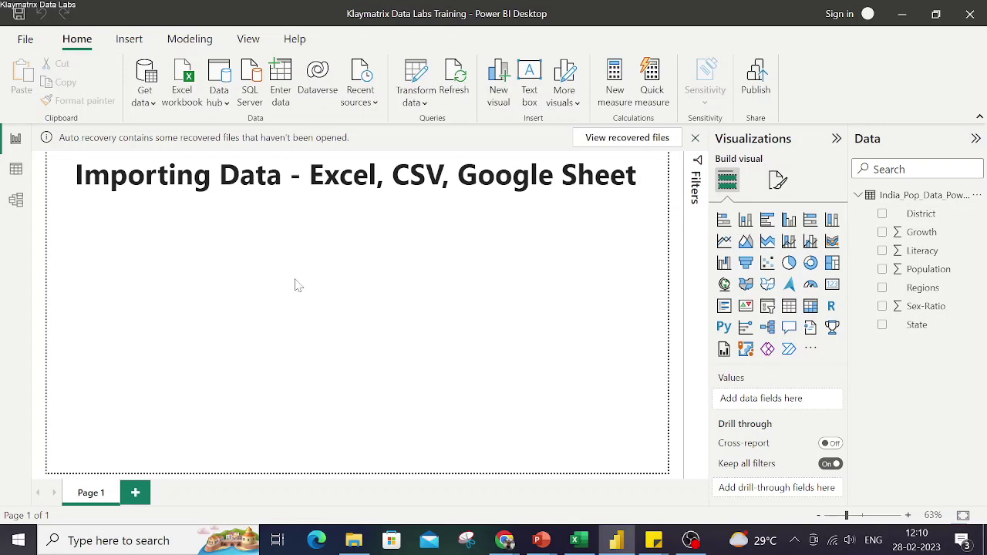
Search the connector catalogue for 'google sheets', connect with Google Sheets and accept the warning.
{"action": "left_click", "coordinate": [151, 104]}
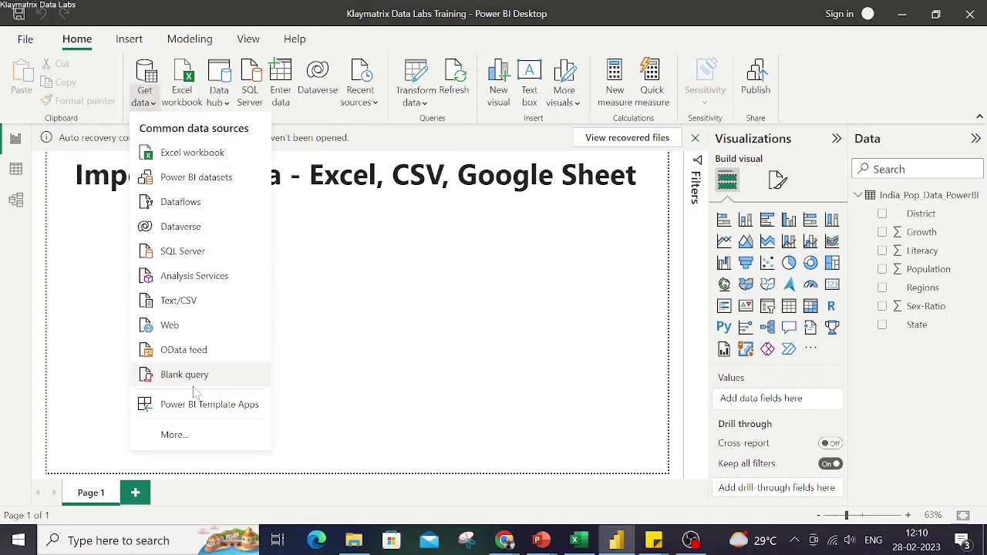
{"action": "left_click", "coordinate": [176, 435]}
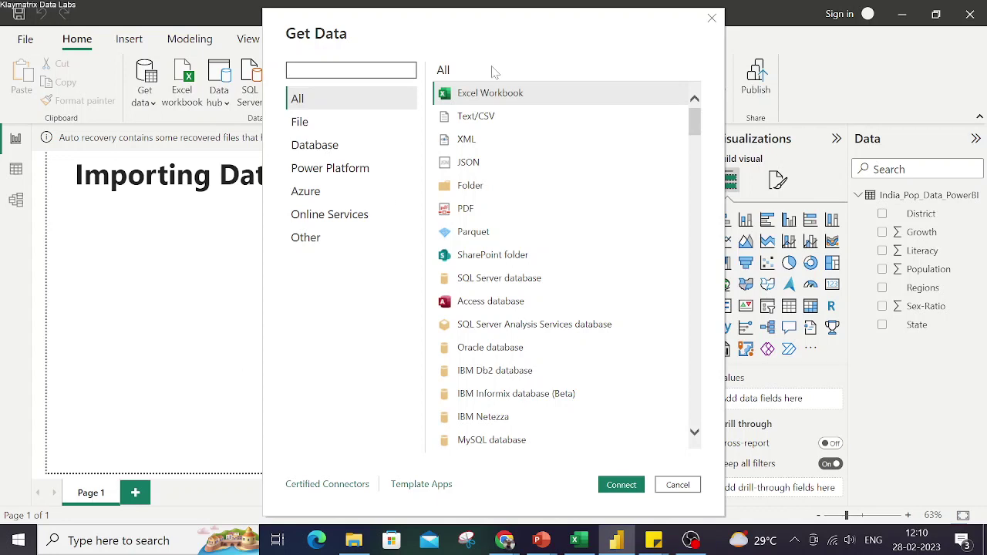
{"action": "type", "text": "google shet"}
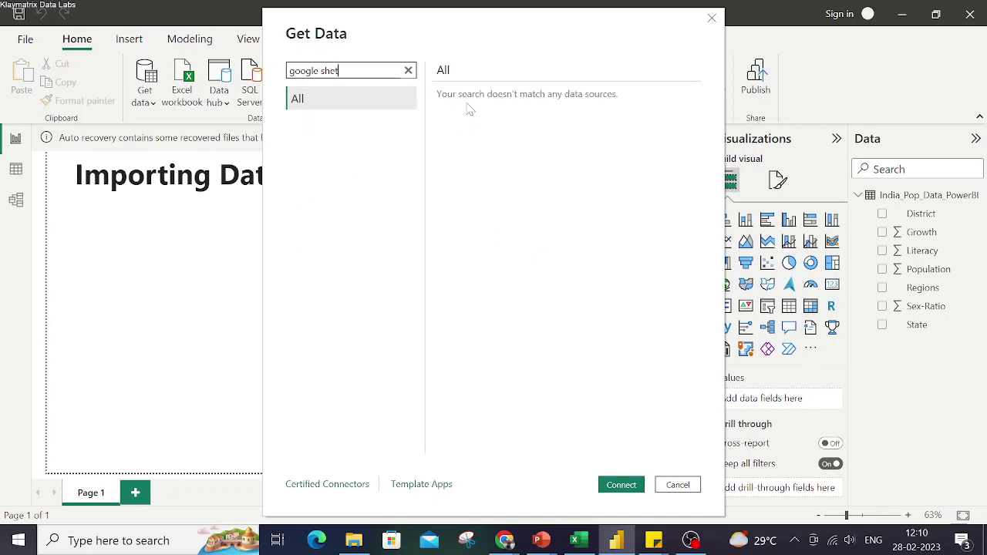
{"action": "key", "text": "BackSpace"}
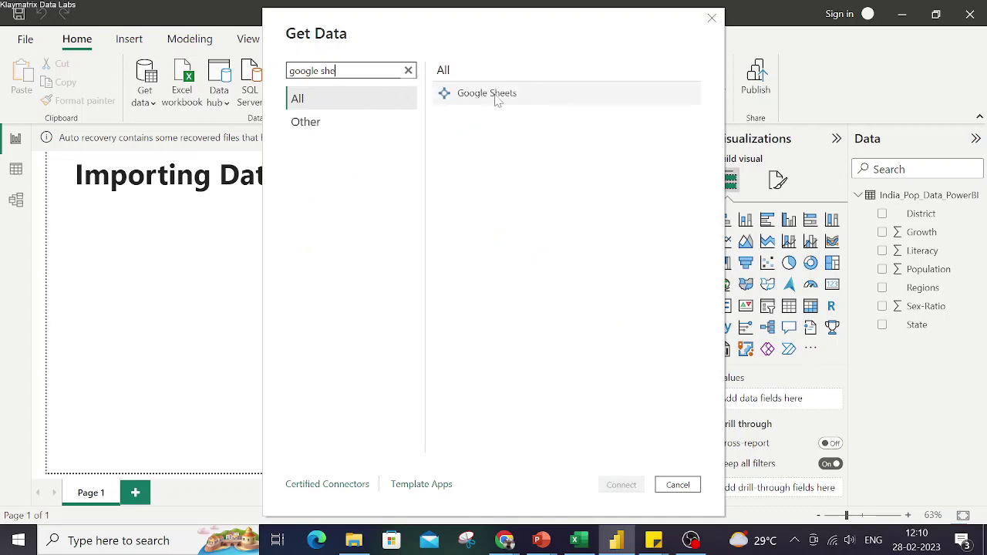
{"action": "left_click", "coordinate": [498, 100]}
{"action": "left_click", "coordinate": [622, 487]}
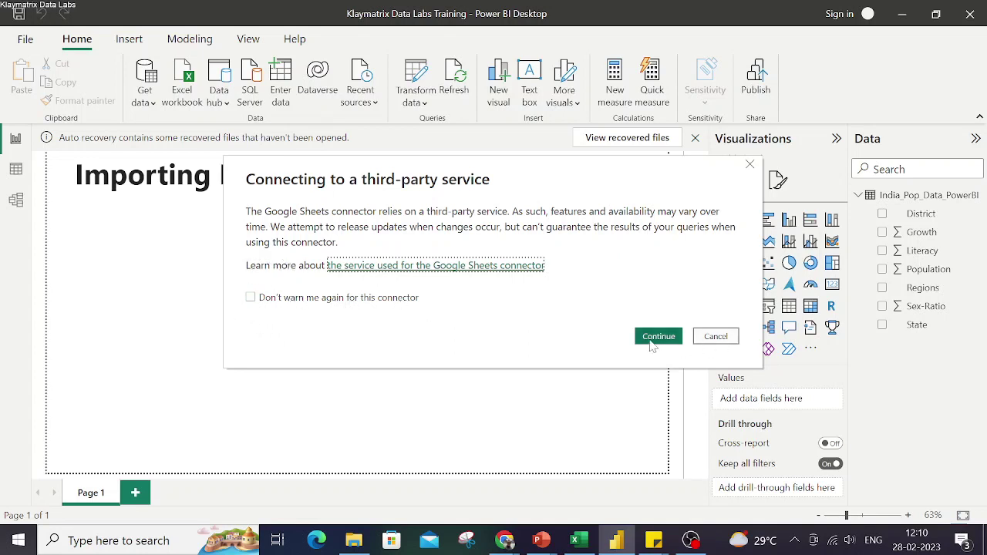
{"action": "left_click", "coordinate": [656, 337]}
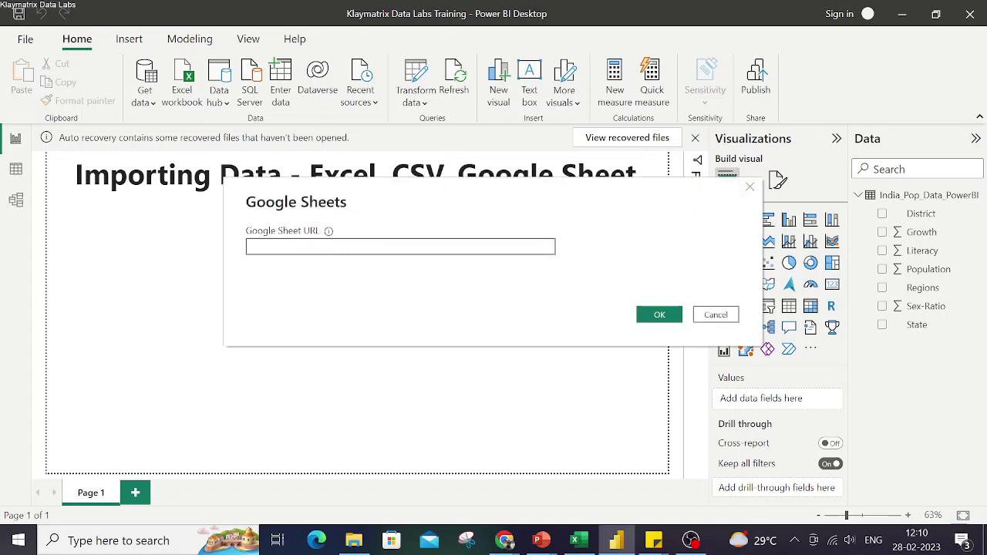
{"action": "key", "text": "alt+Tab"}
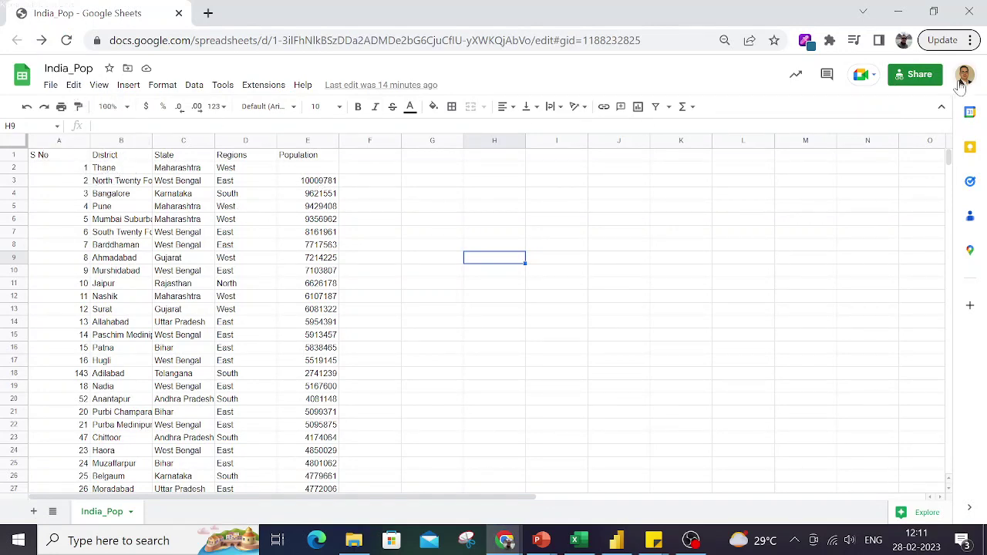
Copy the India_Pop sheet's anyone-with-the-link share link and paste it into Power BI's URL box.
{"action": "left_click", "coordinate": [916, 75]}
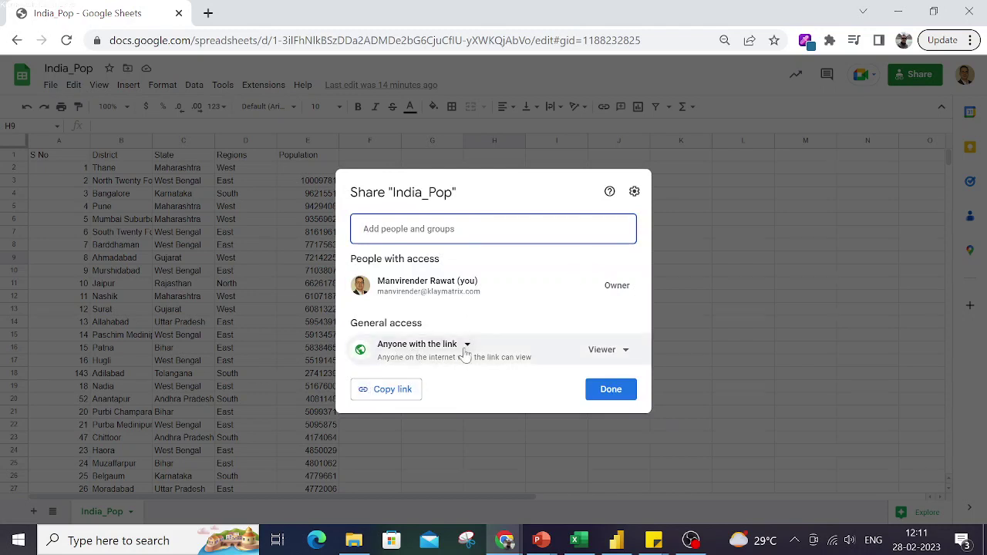
{"action": "left_click", "coordinate": [467, 346]}
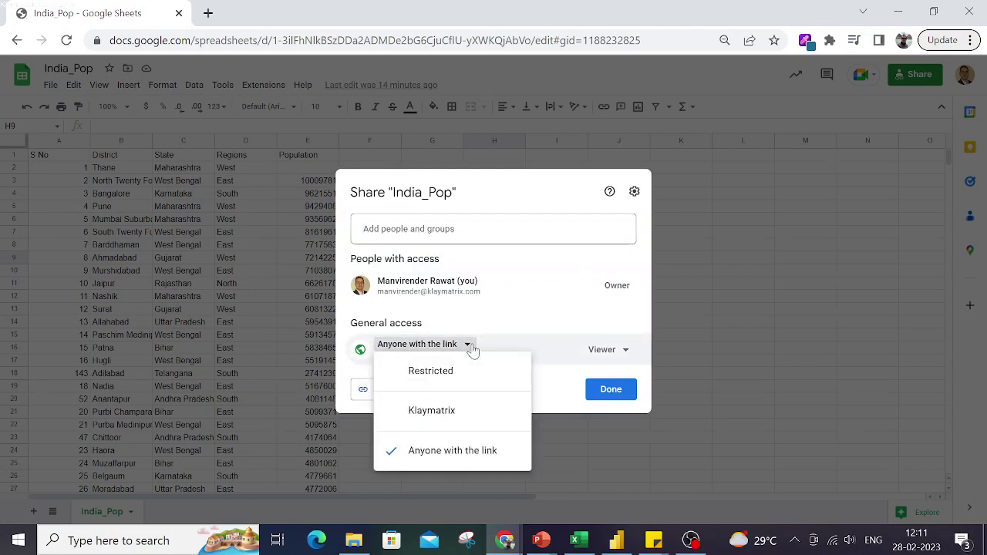
{"action": "left_click", "coordinate": [445, 461]}
{"action": "left_click", "coordinate": [406, 397]}
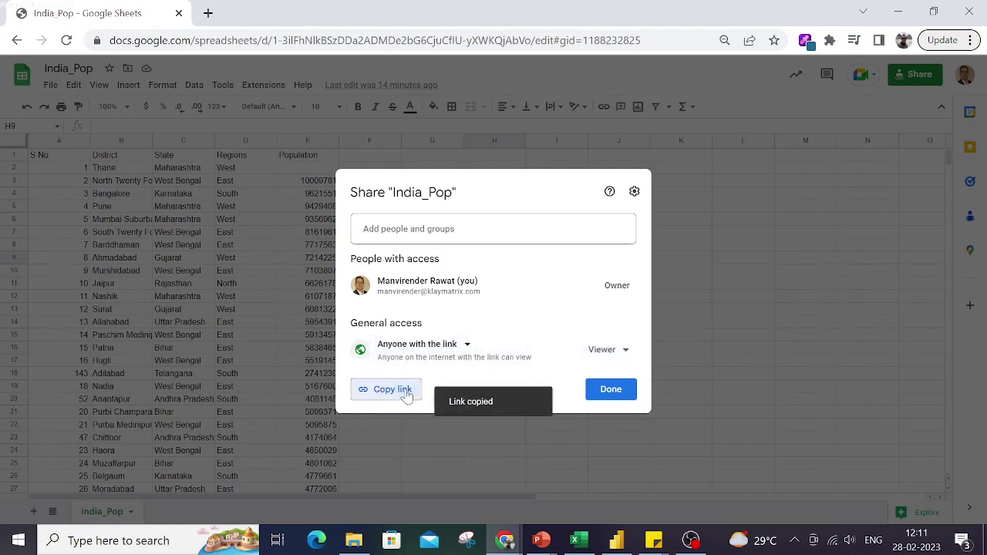
{"action": "key", "text": "alt+Tab"}
{"action": "key", "text": "ctrl+v"}
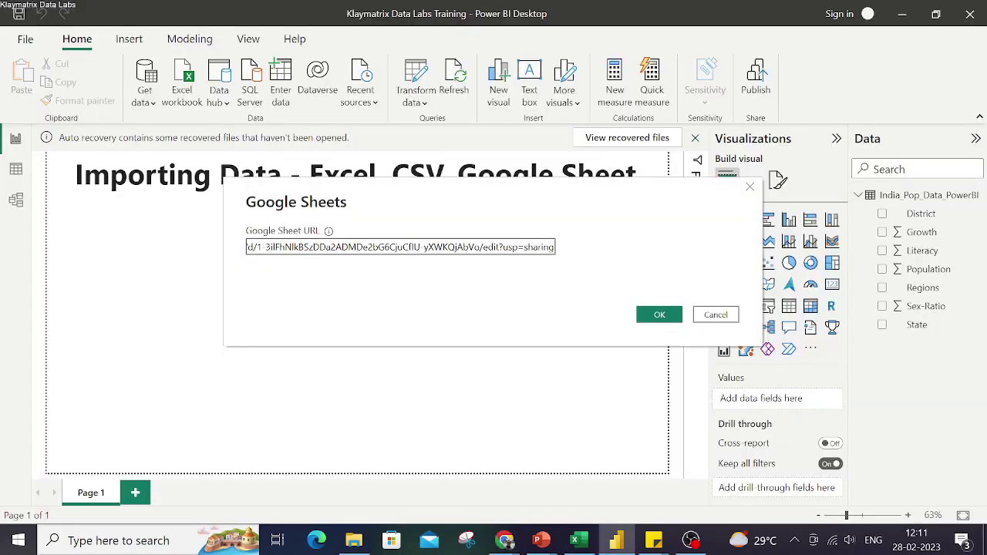
Confirm the sheet URL, preview the India_Pop table, then close the Navigator without loading.
{"action": "left_click", "coordinate": [648, 319]}
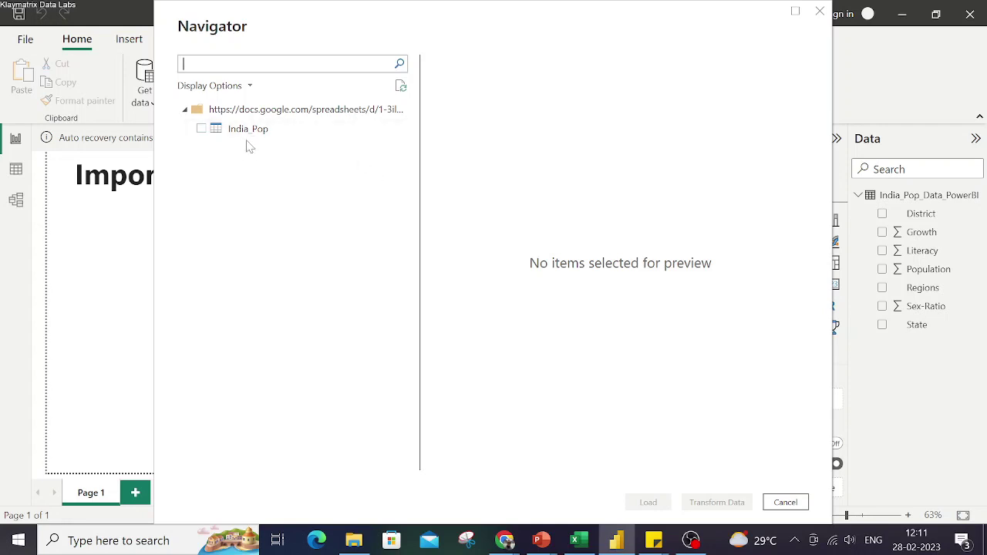
{"action": "left_click", "coordinate": [201, 130]}
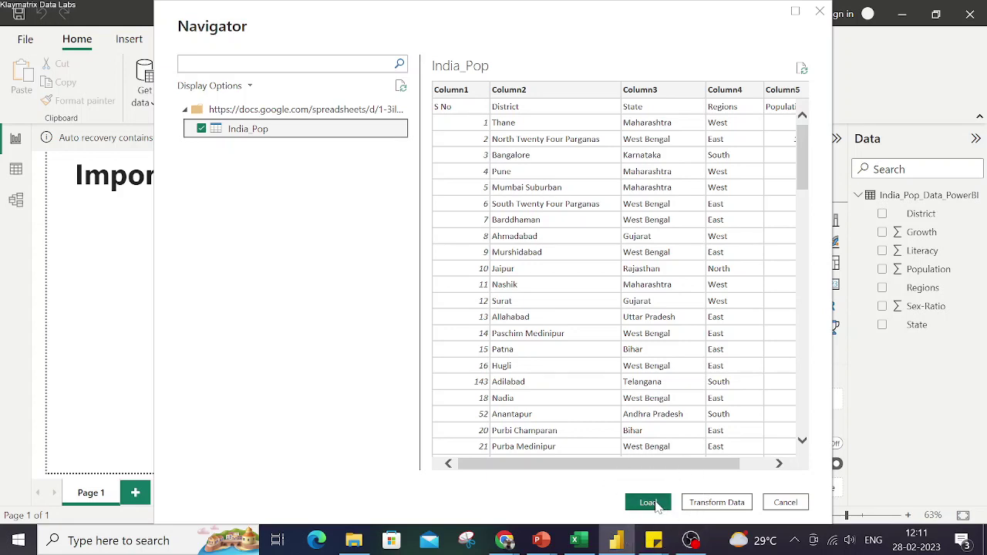
{"action": "left_click", "coordinate": [819, 11]}
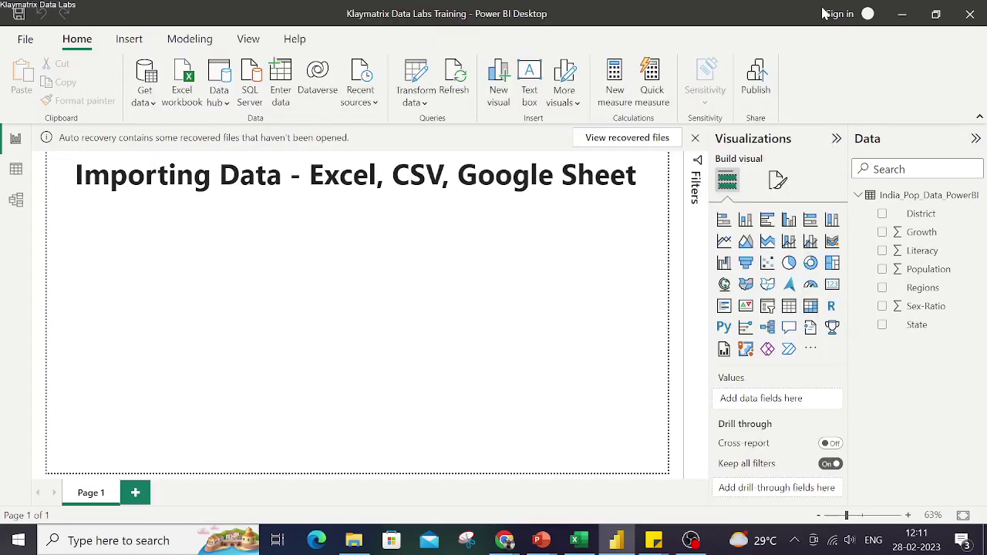